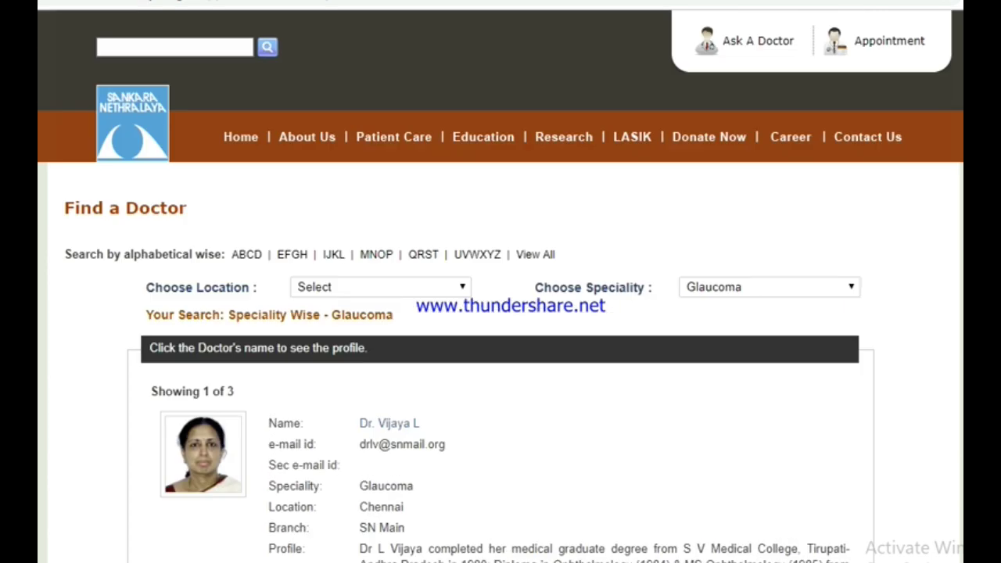
# Open the hospital's appointment submission form and go to its Personal Details section
pyautogui.click(893, 58)
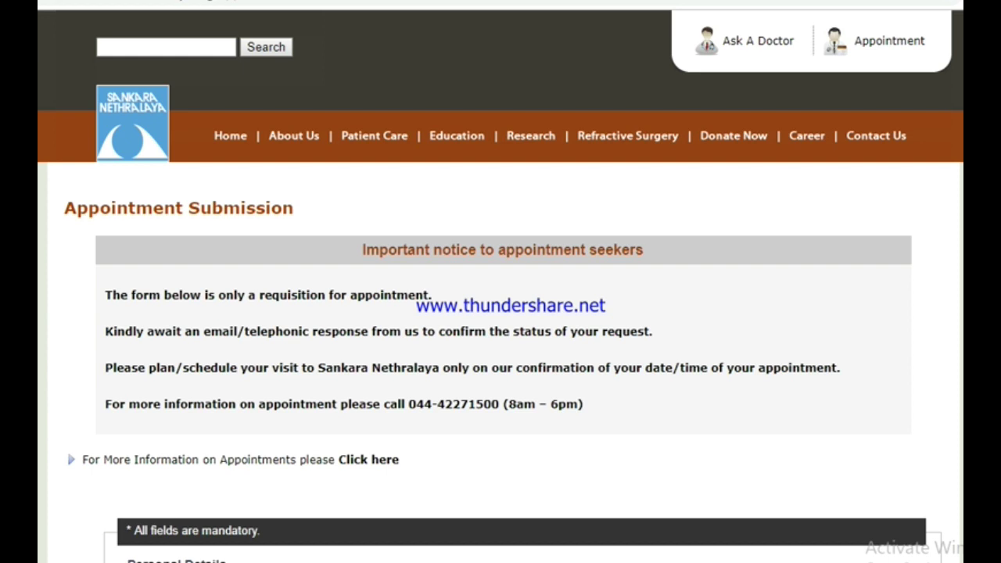
pyautogui.scroll(-3, 500, 287)
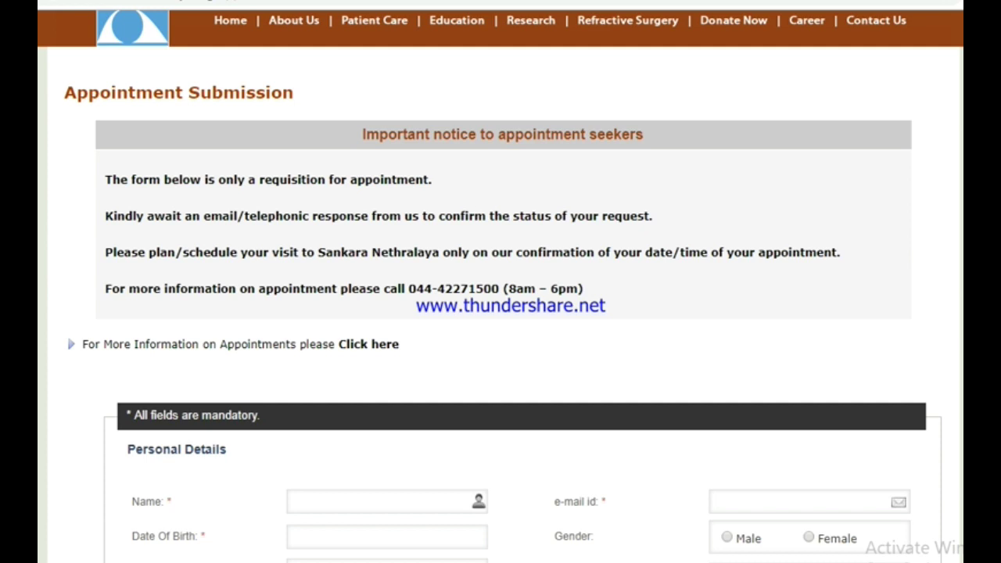
pyautogui.scroll(-3, 501, 287)
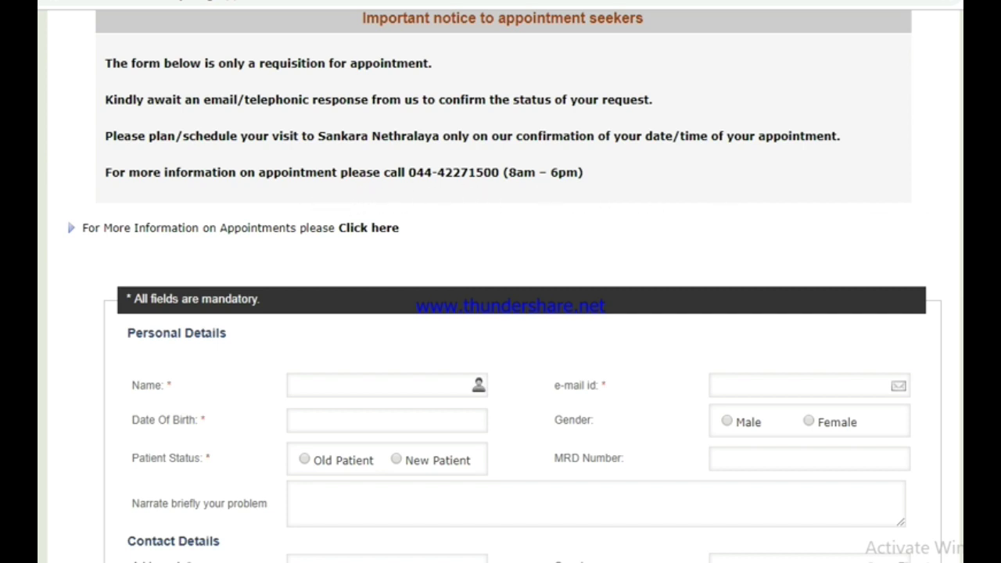
pyautogui.scroll(-4, 501, 312)
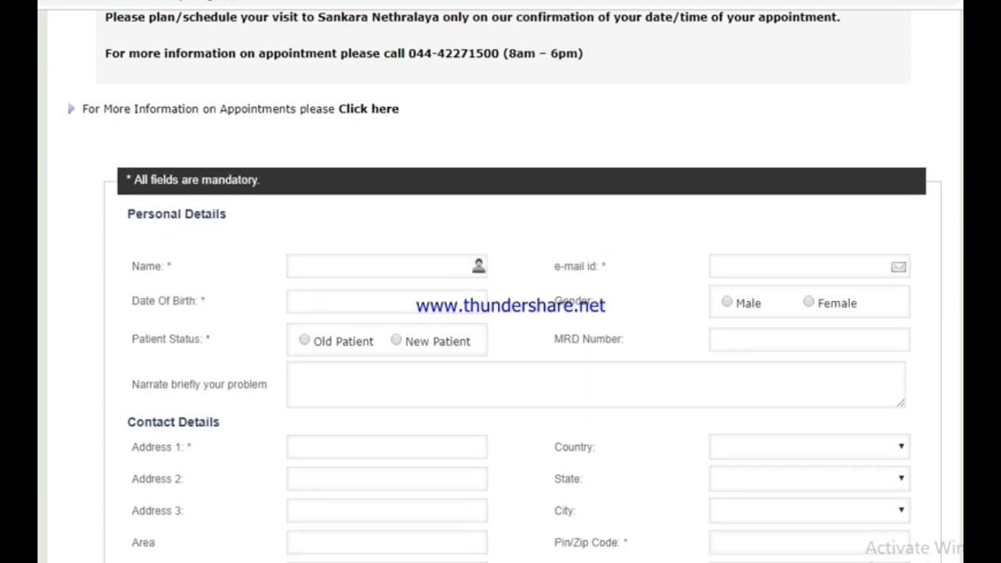
pyautogui.scroll(-2, 501, 313)
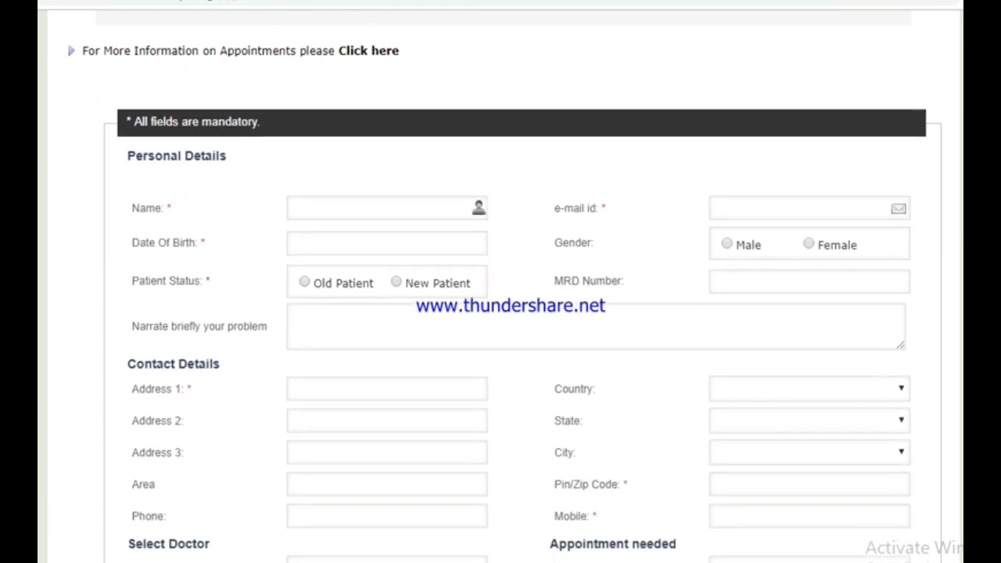
pyautogui.scroll(-2, 500, 313)
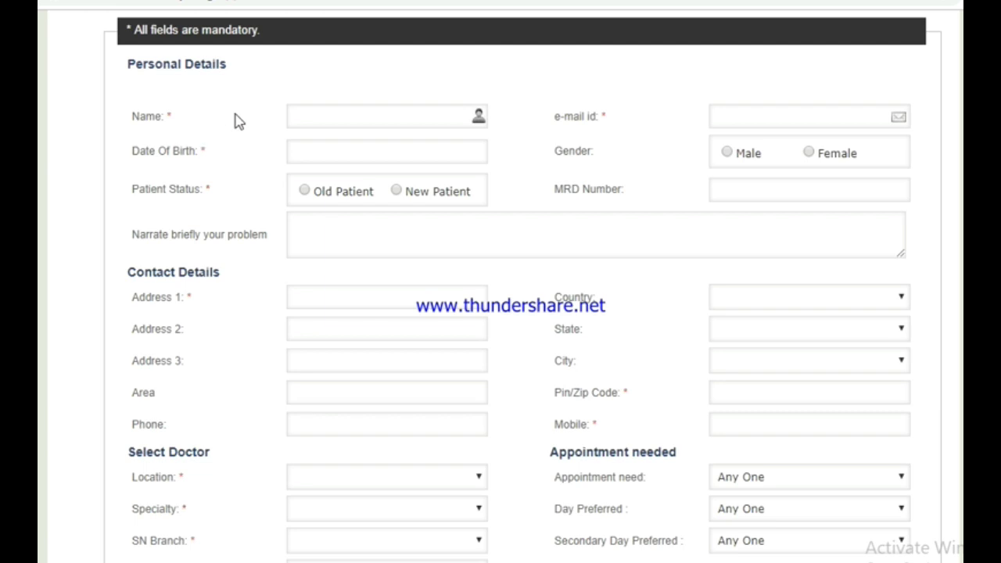
# Review the fields requested under Personal Details and Contact Details, including name, date of birth, address, country, city and mobile
pyautogui.click(331, 119)
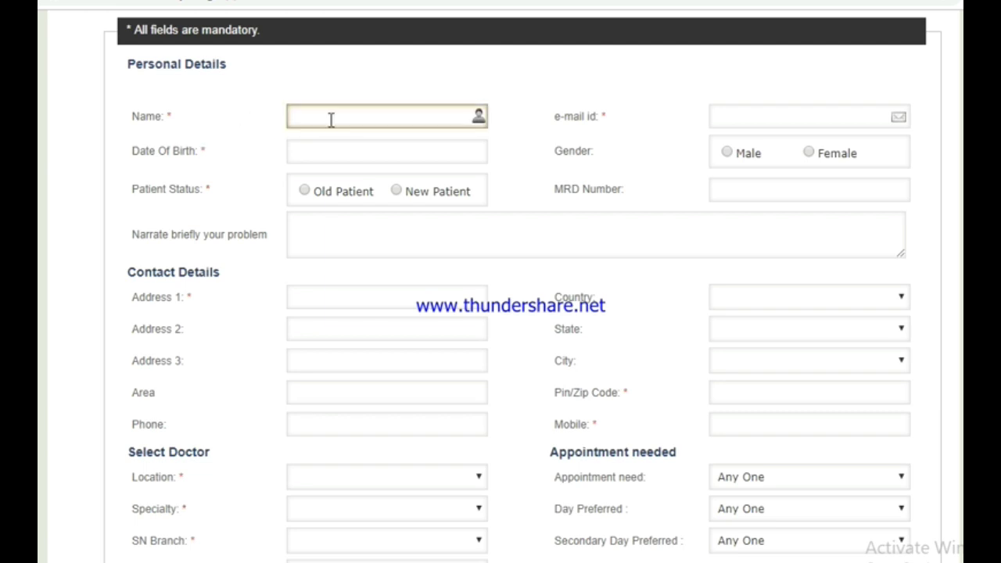
pyautogui.click(331, 142)
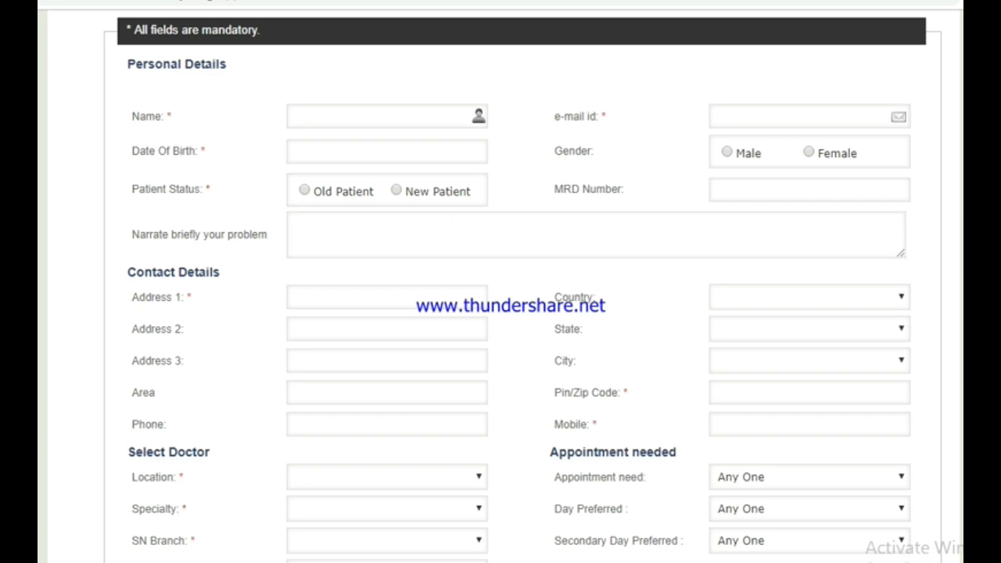
pyautogui.scroll(-3, 522, 289)
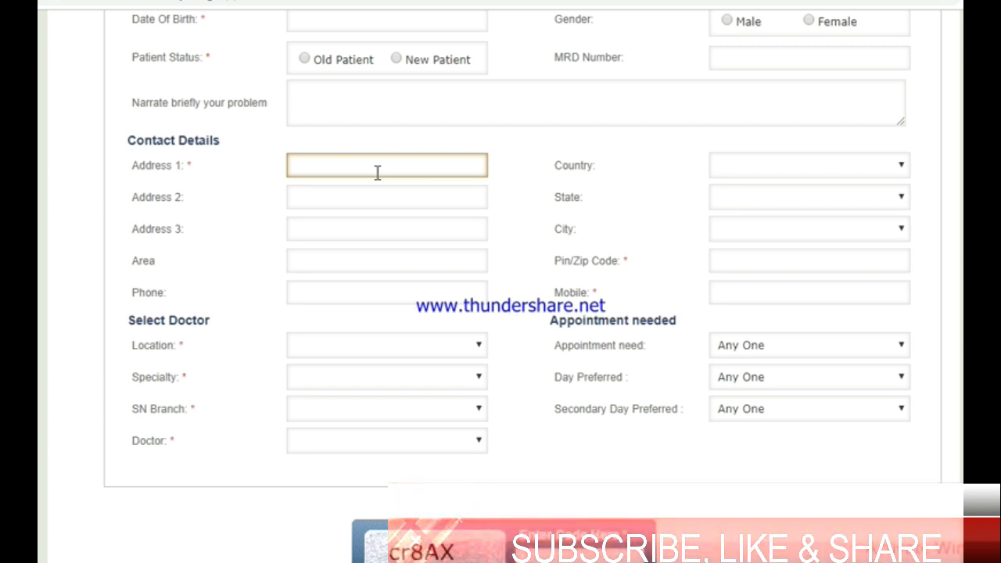
pyautogui.click(638, 205)
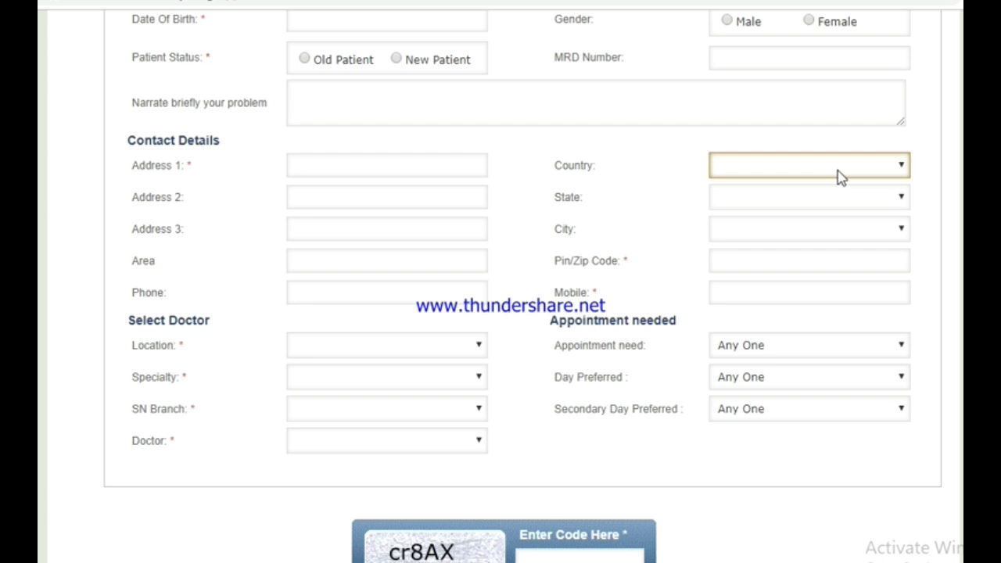
pyautogui.click(840, 232)
pyautogui.click(834, 258)
pyautogui.click(818, 293)
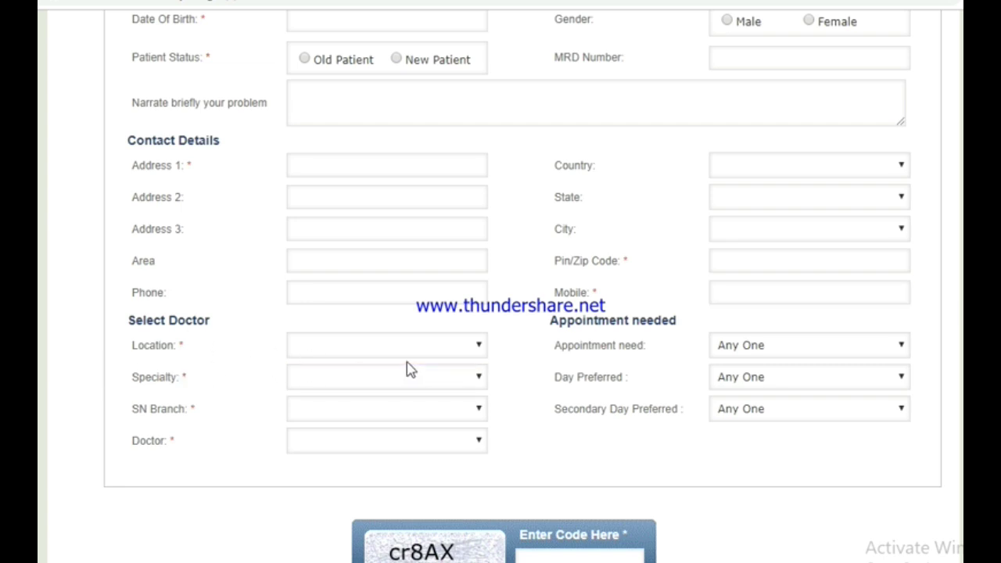
# For the doctor selection, set the location to Chennai and the specialty to CORNEA
pyautogui.click(479, 346)
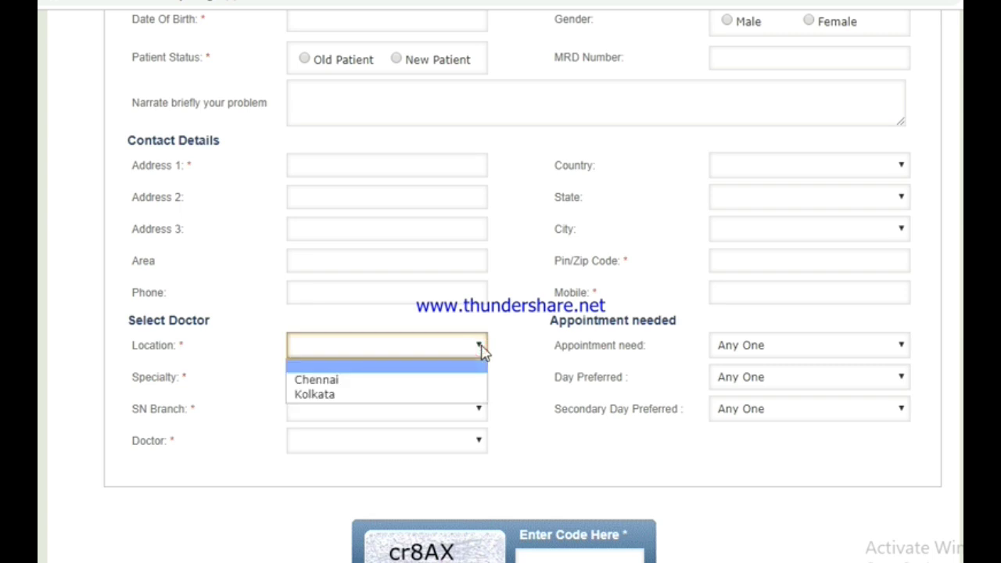
pyautogui.click(459, 394)
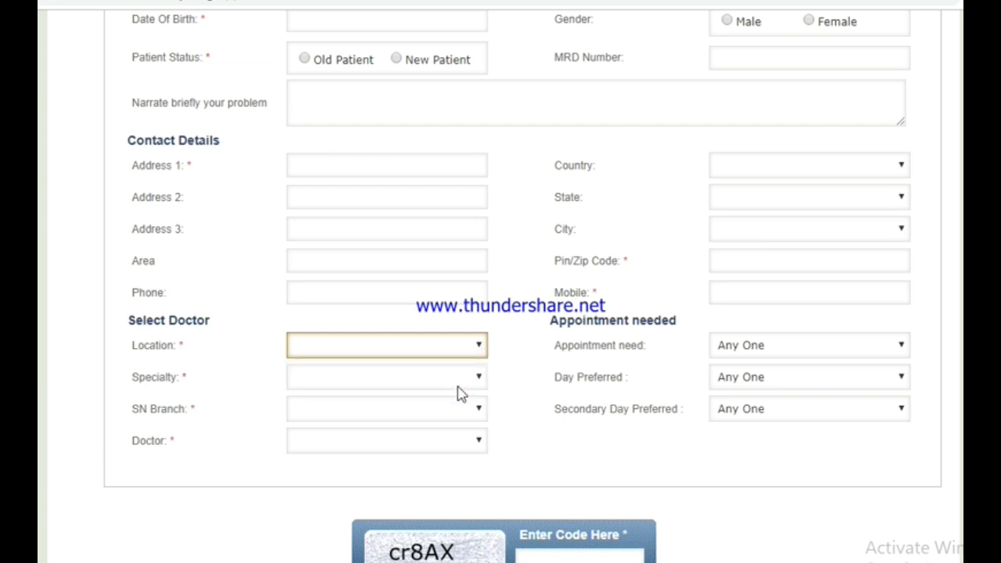
pyautogui.click(478, 380)
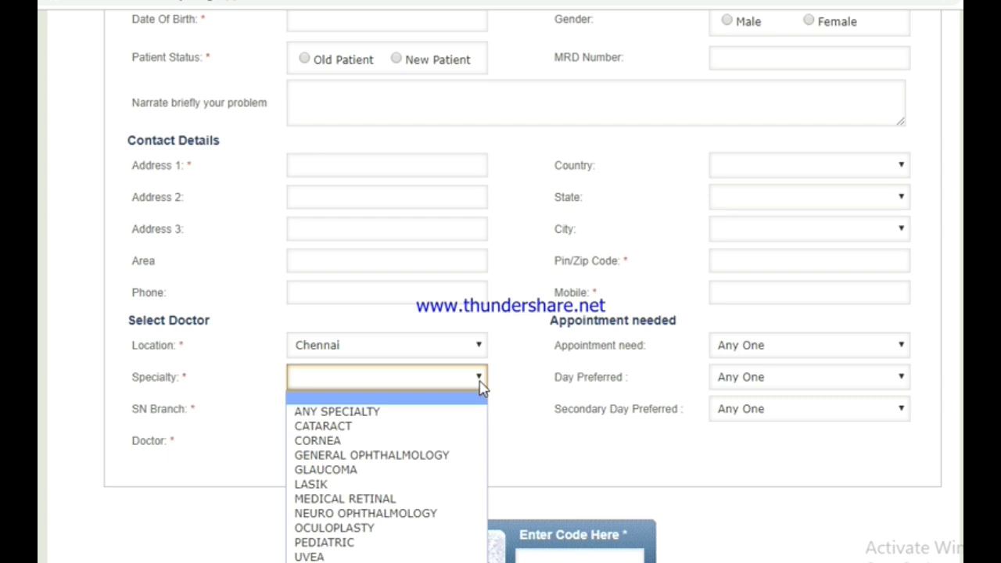
pyautogui.click(436, 441)
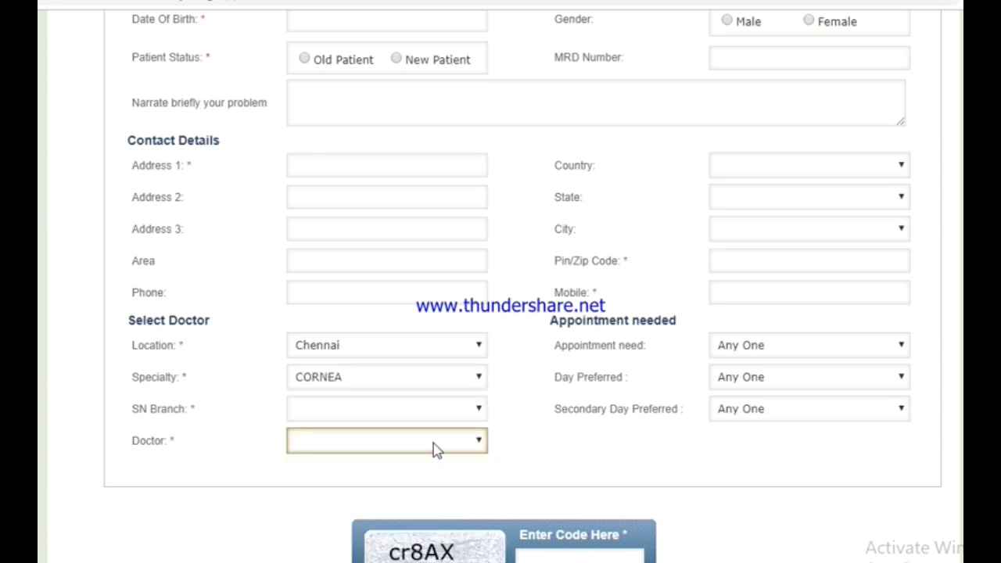
# Set the SN branch to Any Branch and choose the fifth named doctor offered for that specialty
pyautogui.click(478, 415)
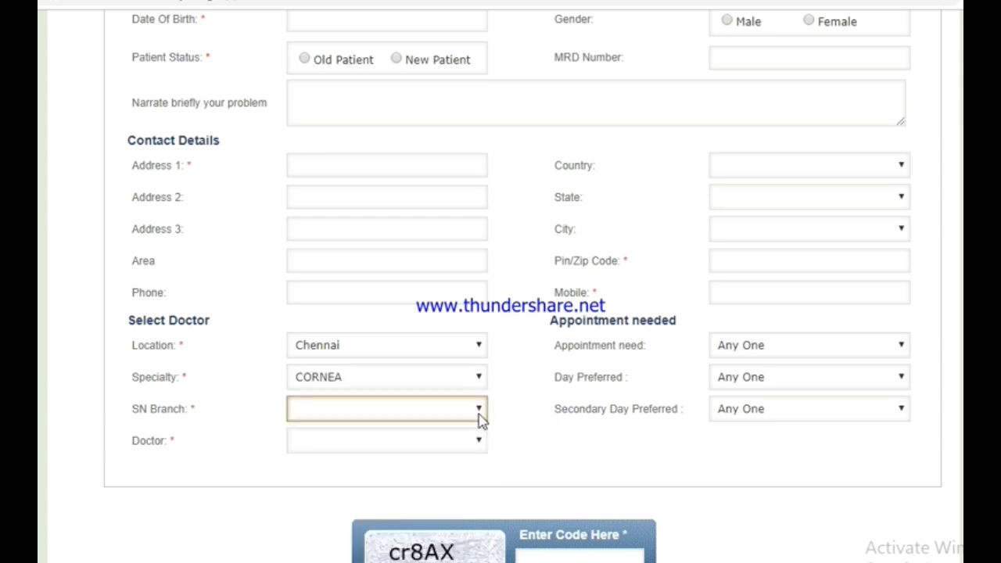
pyautogui.click(480, 409)
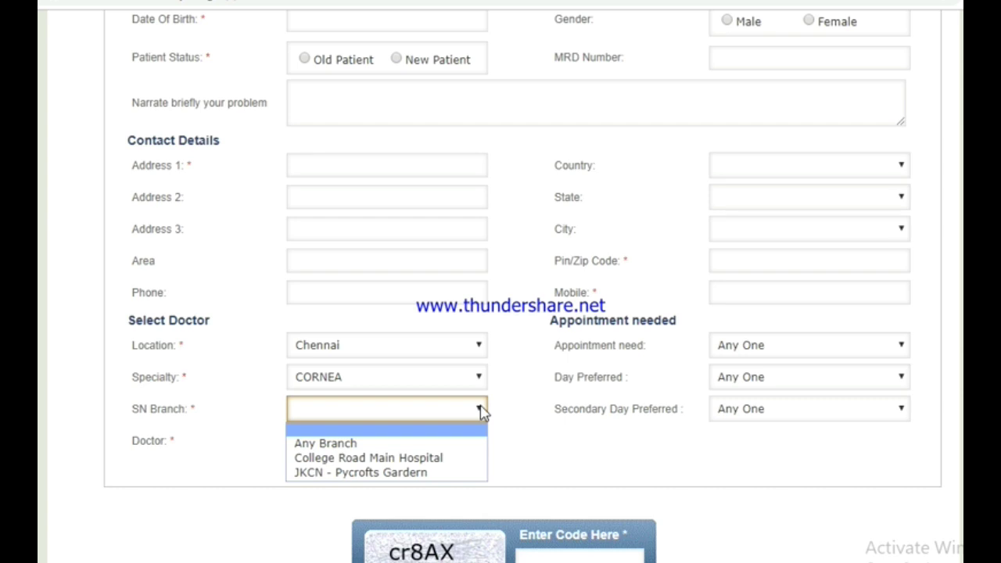
pyautogui.click(441, 443)
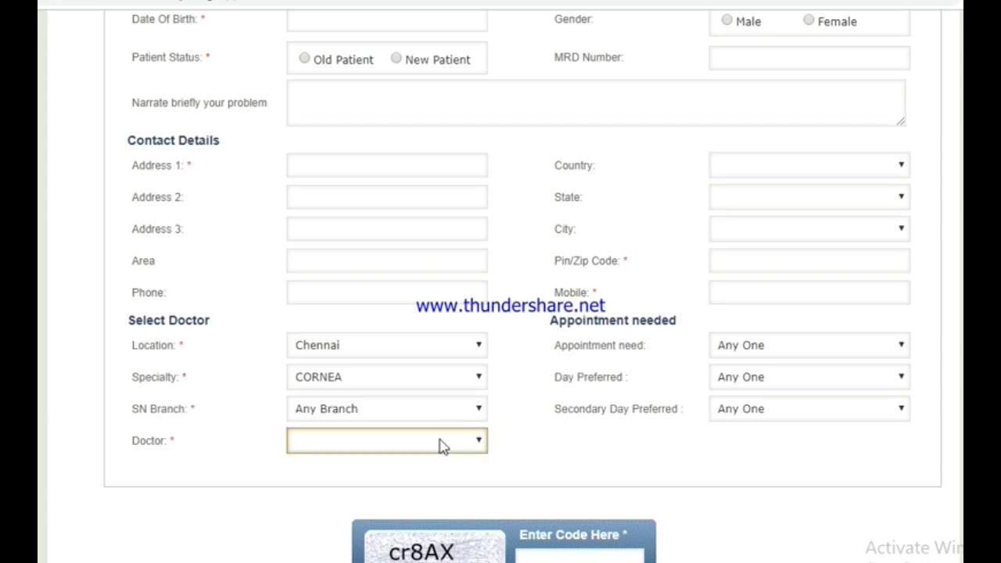
pyautogui.click(476, 443)
pyautogui.click(478, 443)
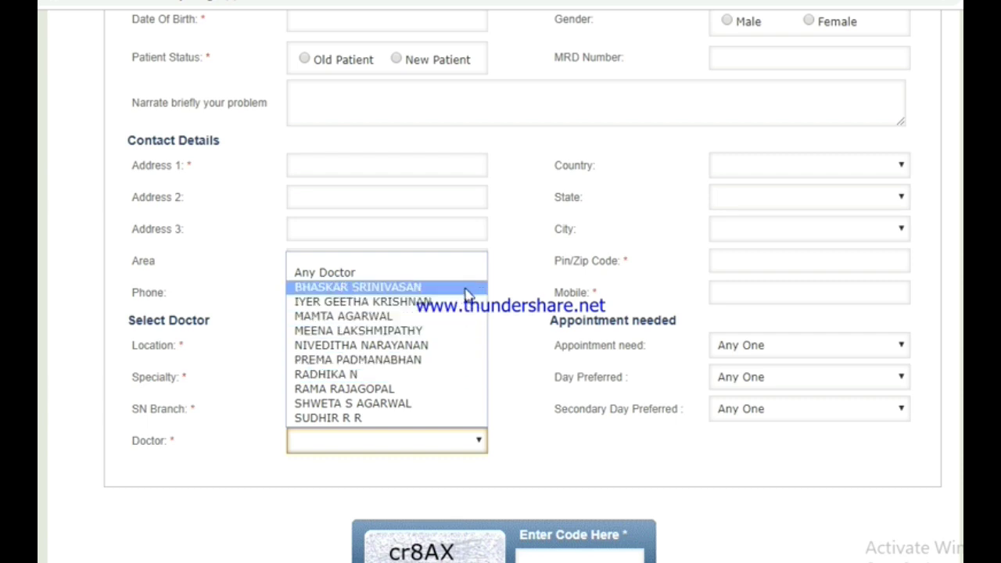
pyautogui.click(458, 351)
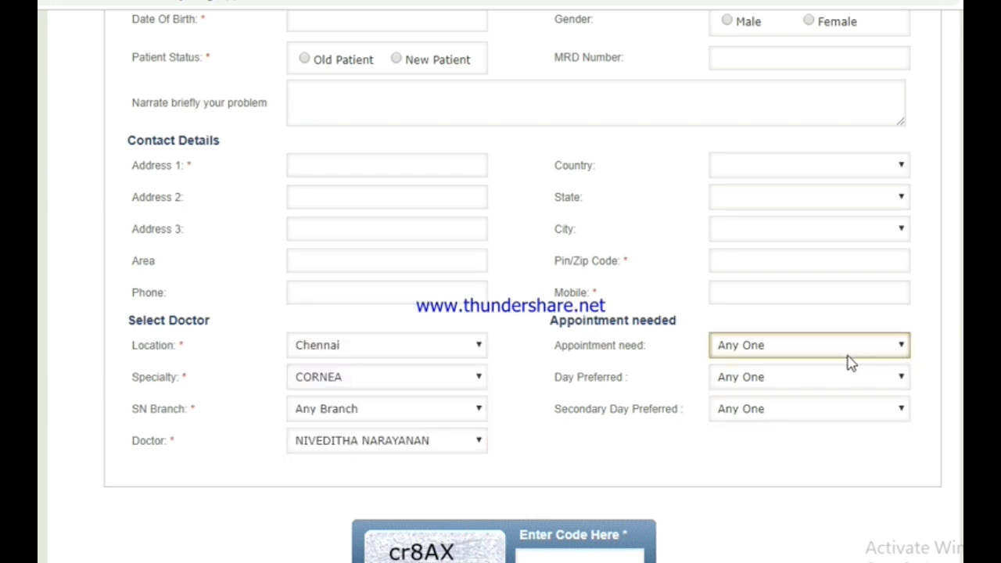
# Set the appointment need to Next Available and the preferred day to Monday
pyautogui.click(903, 350)
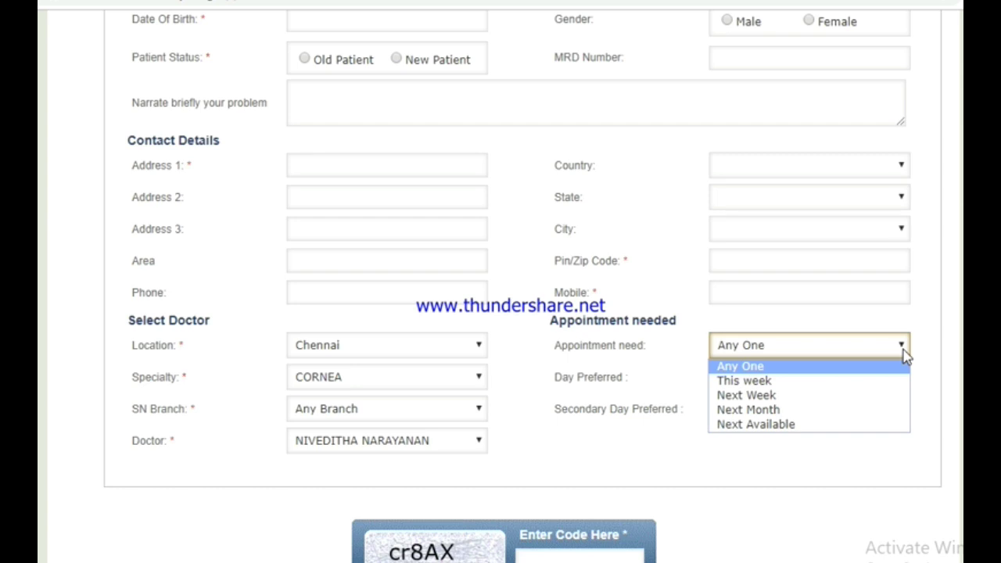
pyautogui.click(838, 425)
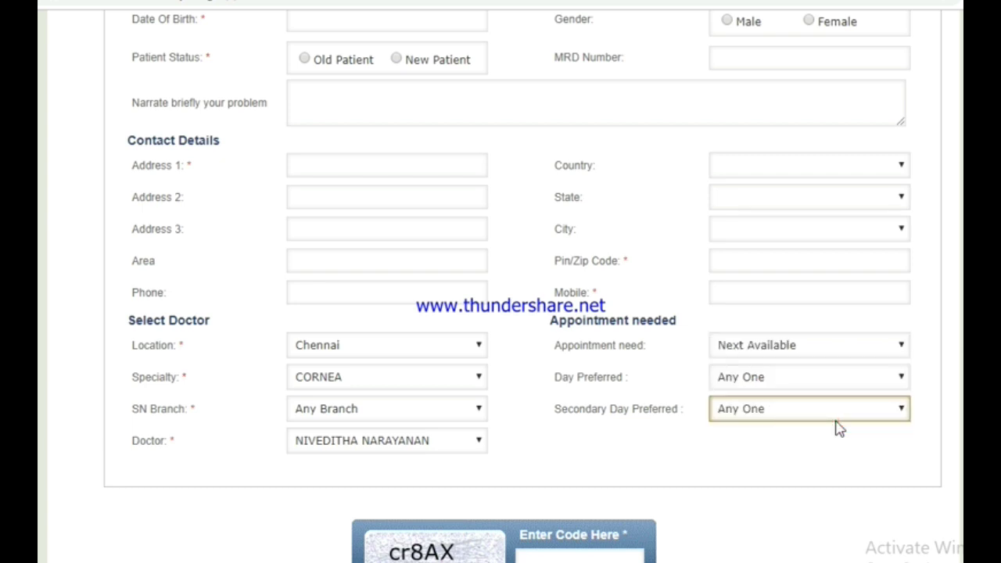
pyautogui.click(903, 380)
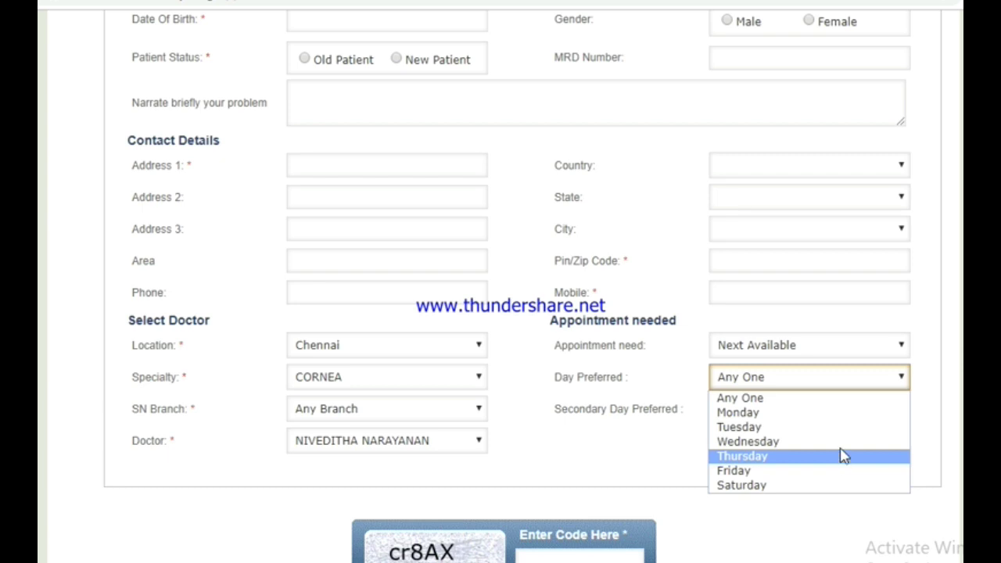
pyautogui.click(850, 403)
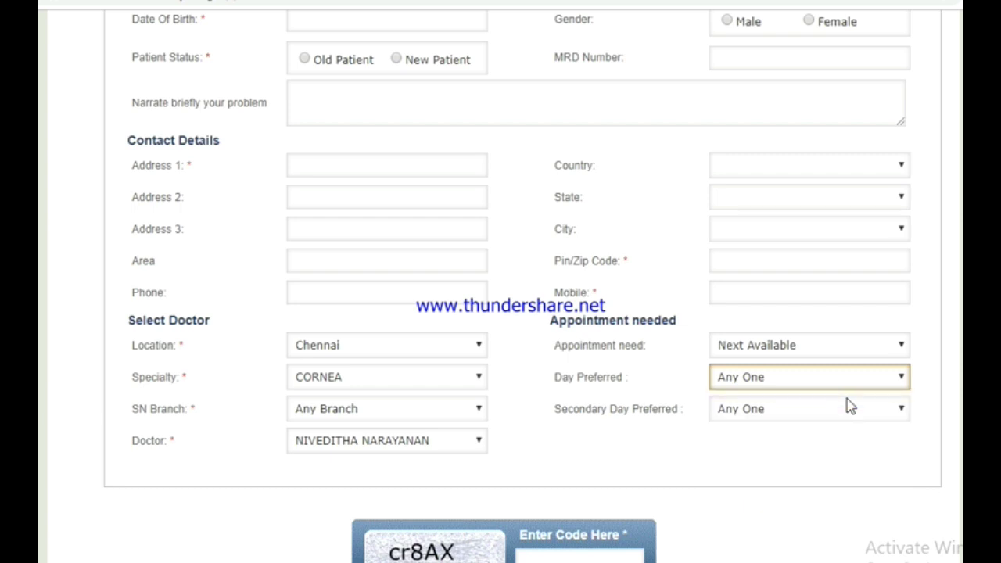
pyautogui.press('Tab')
pyautogui.click(670, 424)
pyautogui.hotkey('shift', 'Tab')
pyautogui.hotkey('shift', 'Tab')
pyautogui.click(904, 378)
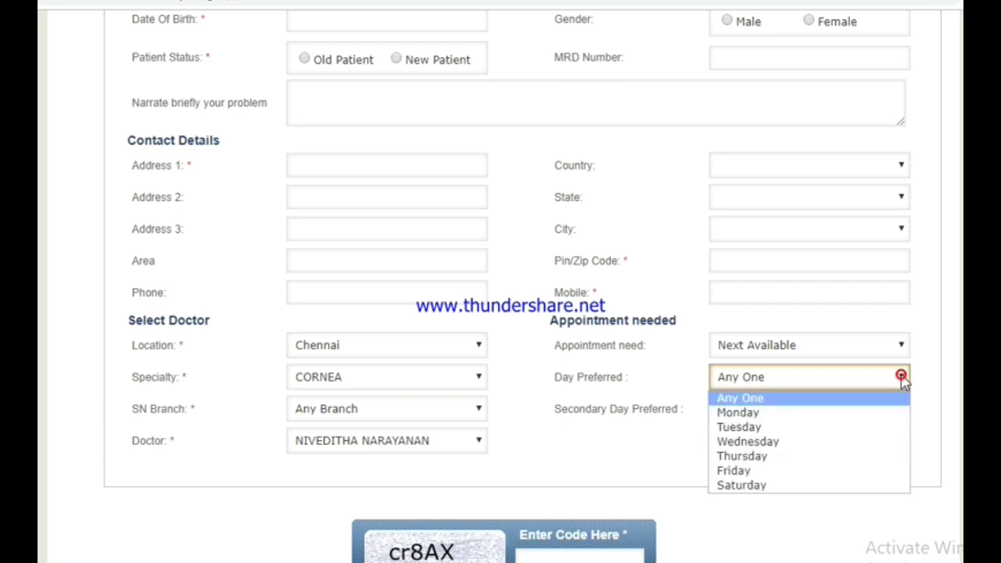
pyautogui.click(859, 421)
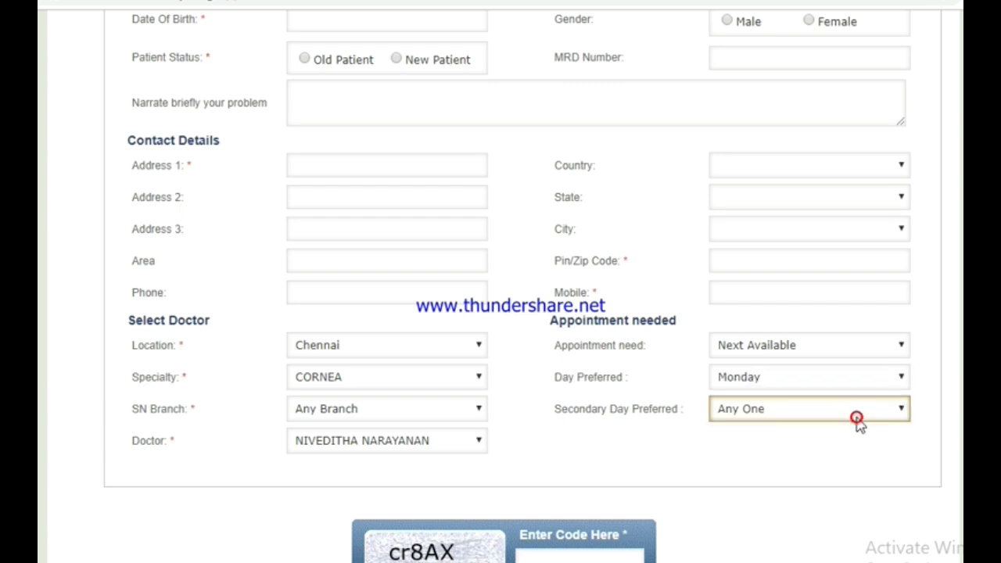
# Set the secondary preferred day for the appointment to Friday
pyautogui.click(901, 410)
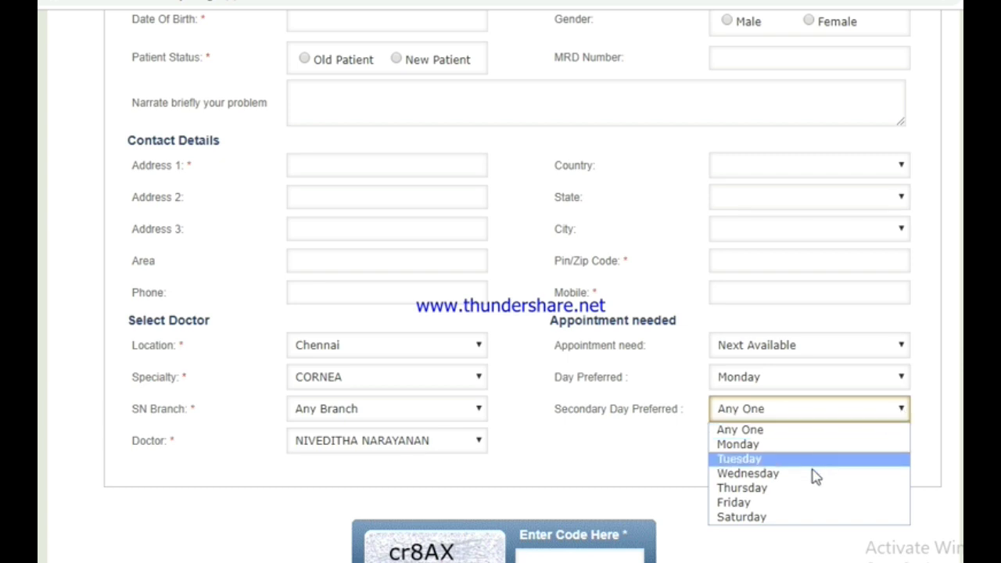
pyautogui.click(784, 504)
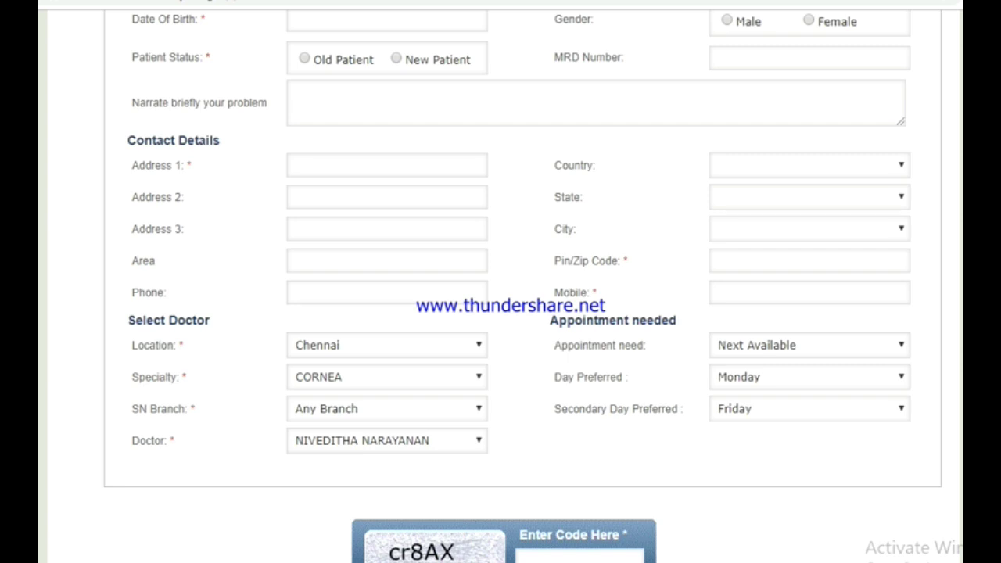
pyautogui.scroll(-3, 523, 313)
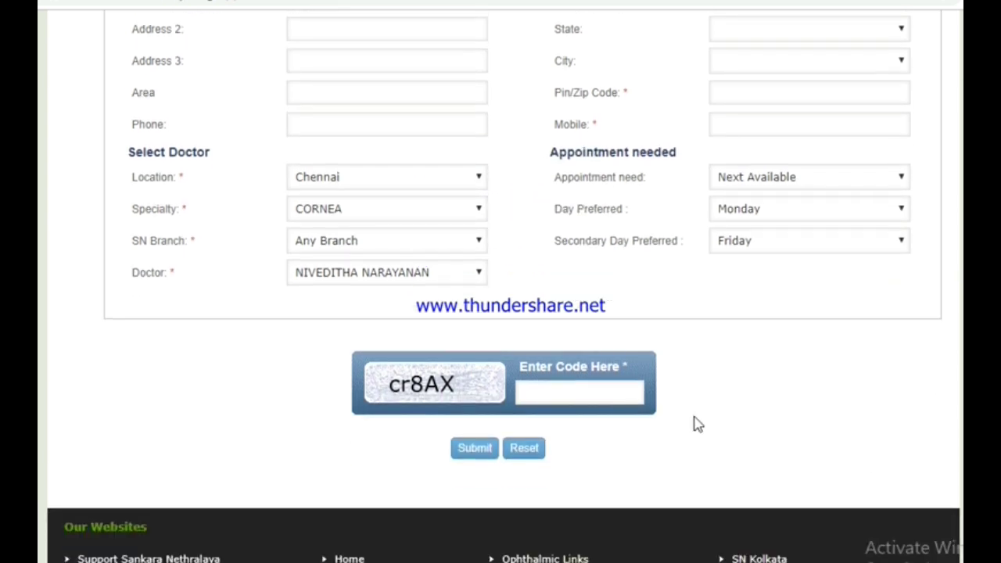